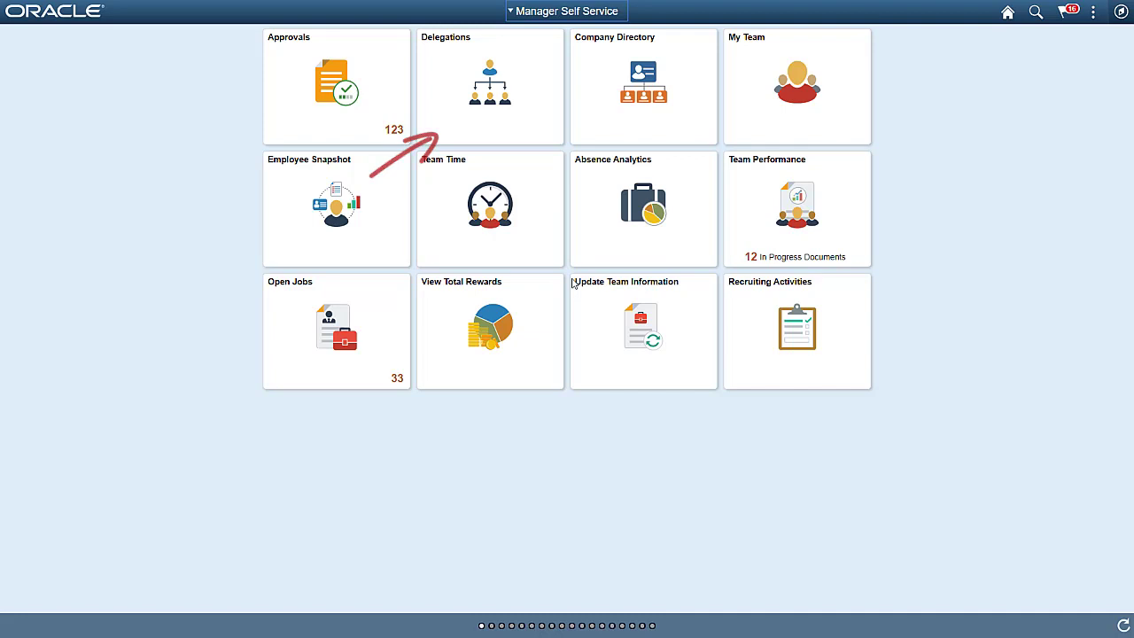
# - Start a new delegation request from the Delegations tile, with start date 03/09/2020
pyautogui.click(525, 129)
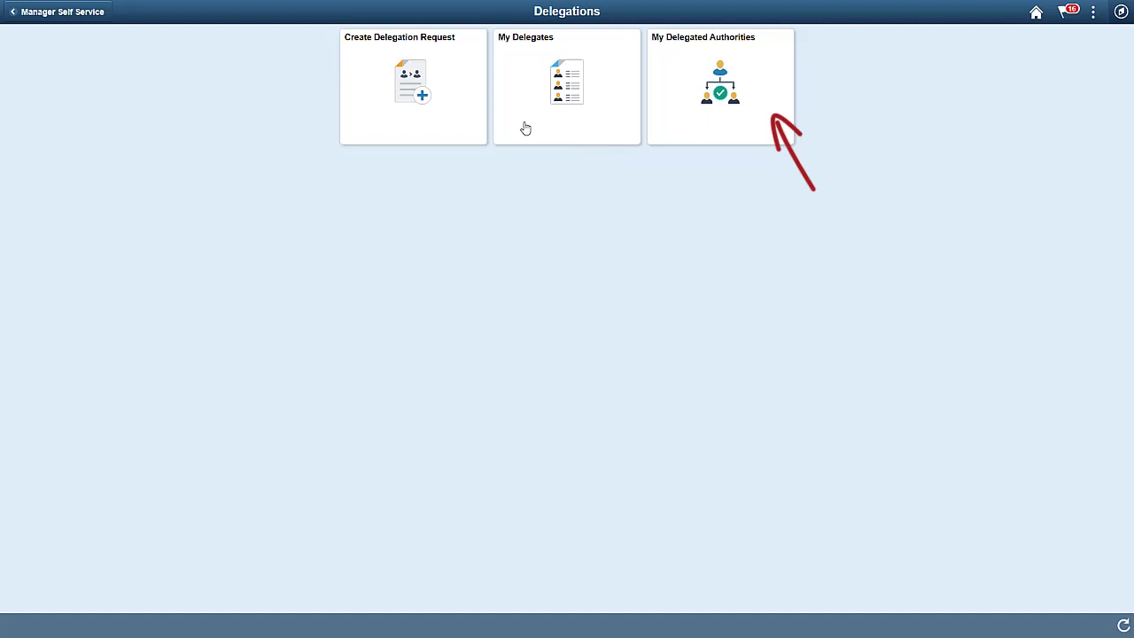
pyautogui.click(461, 126)
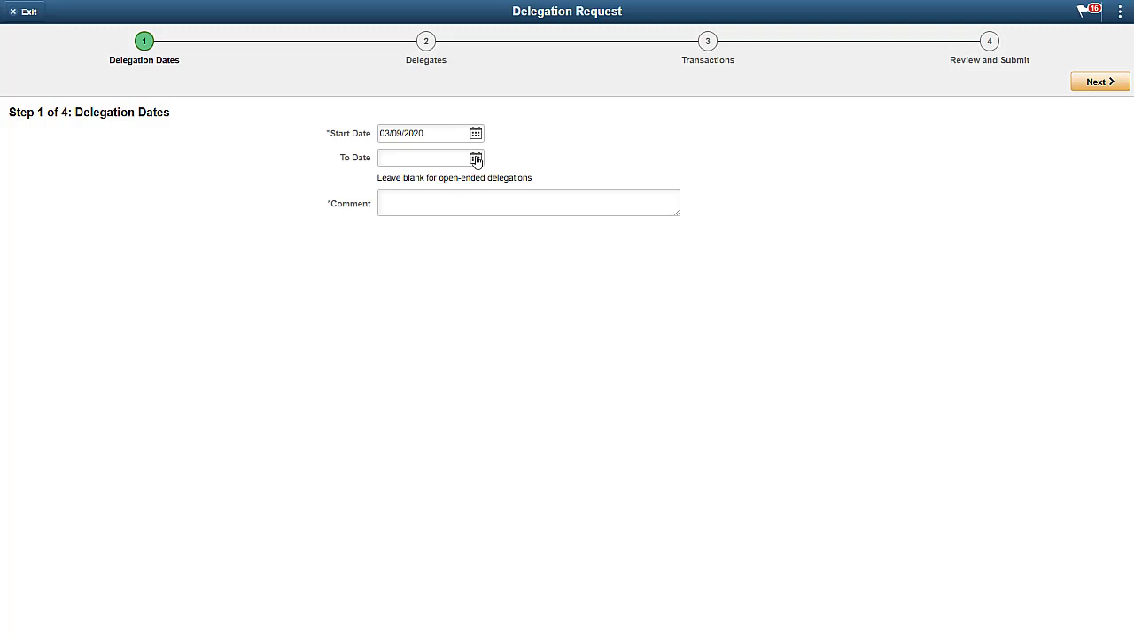
# - Set the end date to 03/16/2020, comment 'Vacation coverage', and continue to Delegates
pyautogui.click(476, 157)
pyautogui.click(526, 114)
pyautogui.click(461, 196)
pyautogui.write('Vacation coverage')
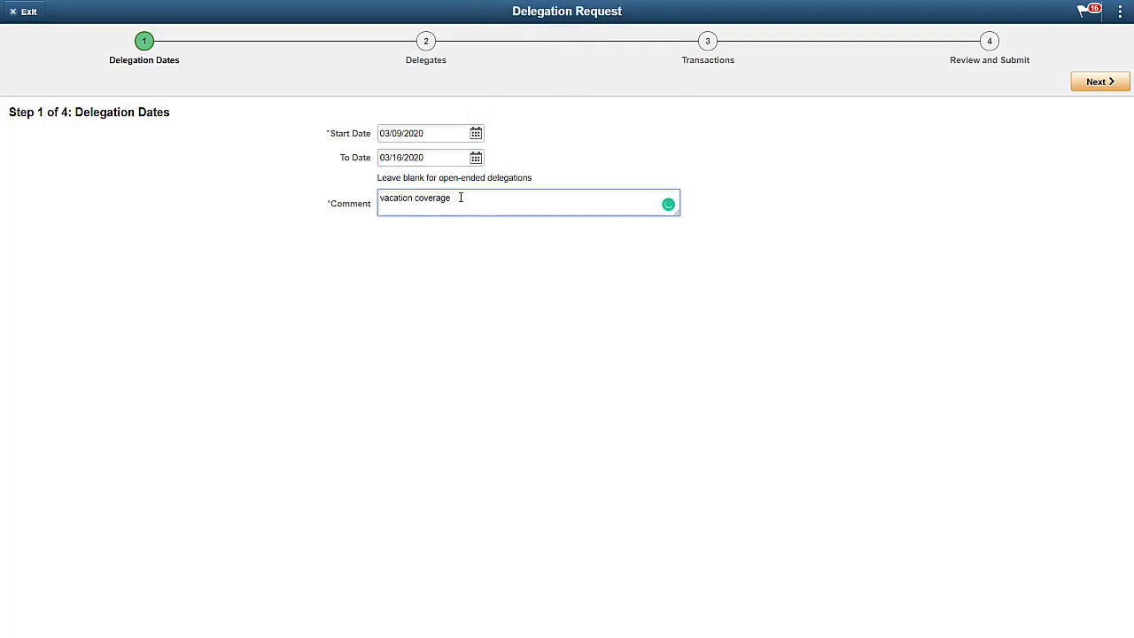
pyautogui.click(1083, 87)
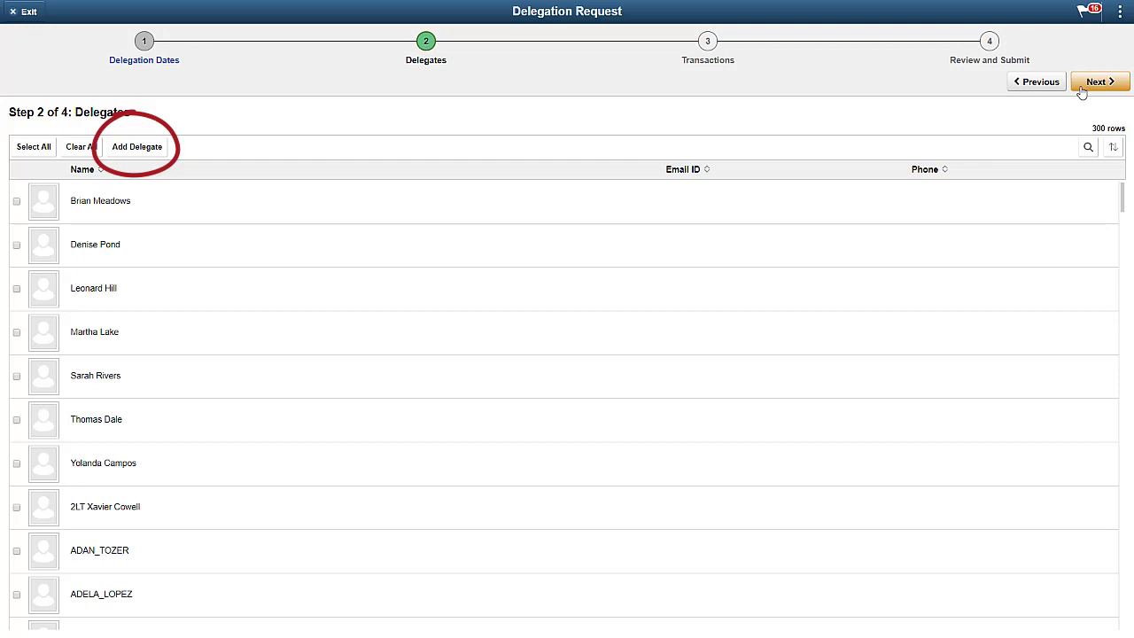
# - Add a delegate found by their user ID, then continue to the Transactions step
pyautogui.click(160, 154)
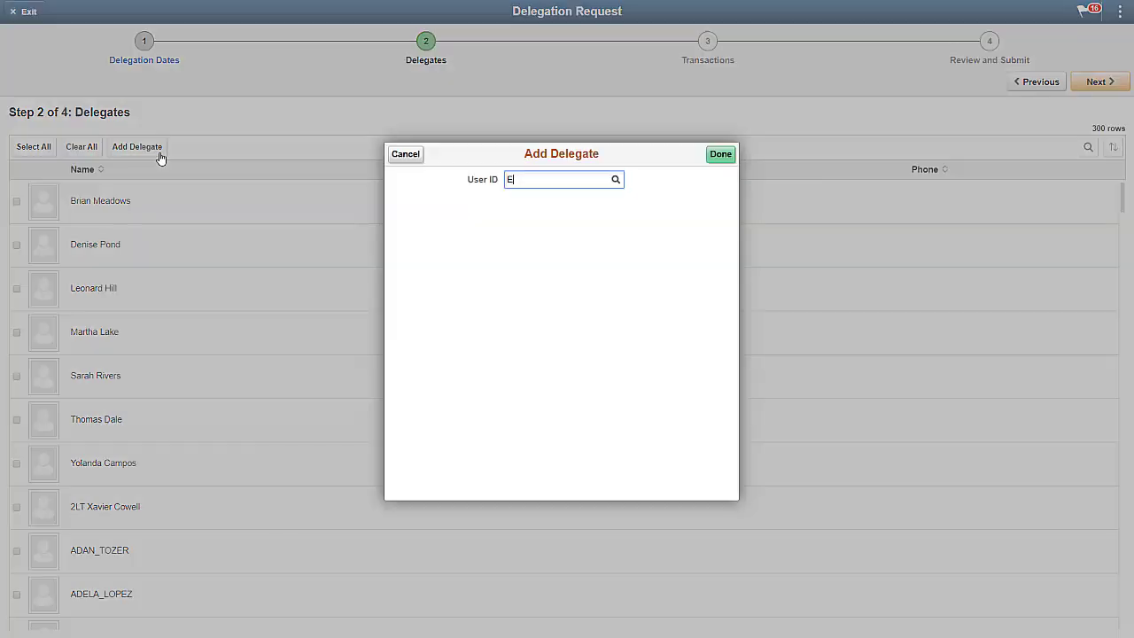
pyautogui.click(514, 226)
pyautogui.click(715, 158)
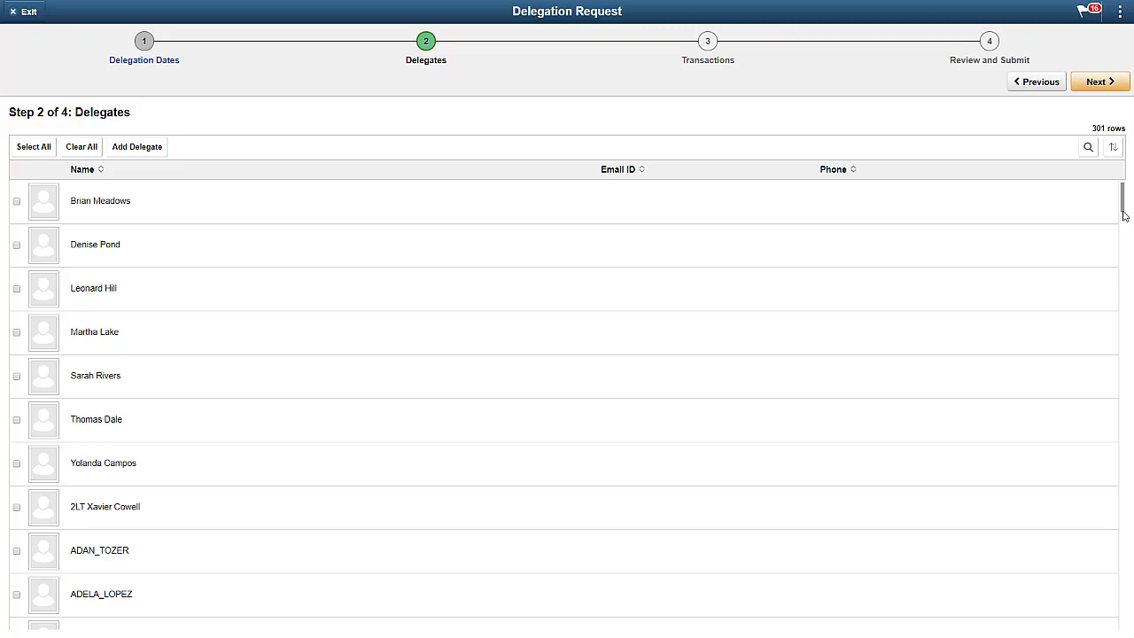
pyautogui.moveTo(1124, 215); pyautogui.dragTo(1128, 632)
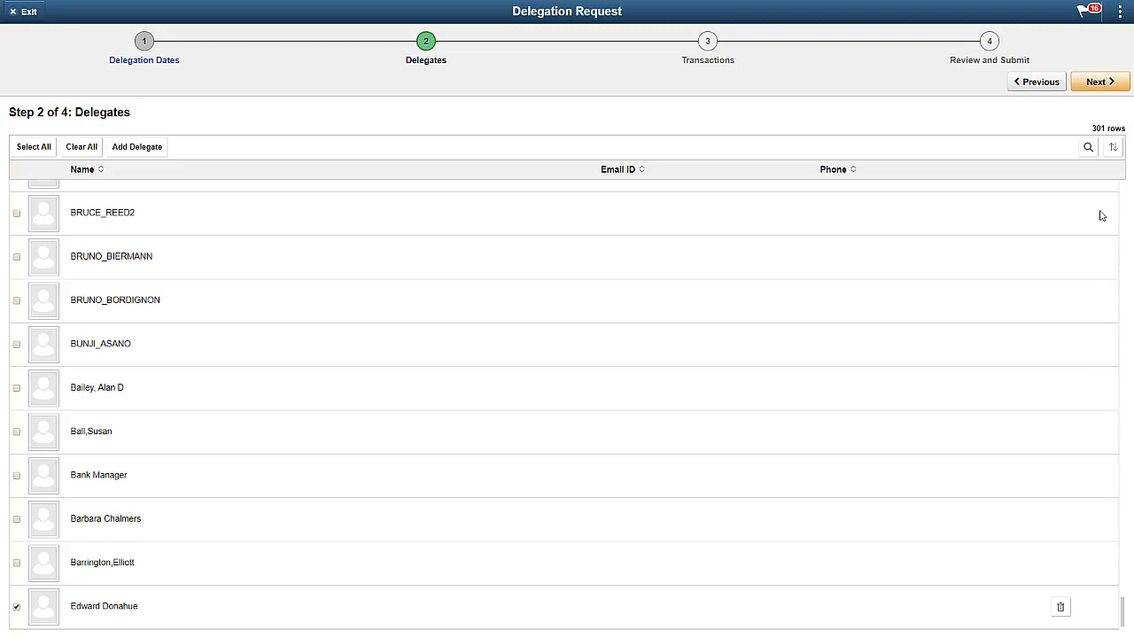
pyautogui.click(1095, 85)
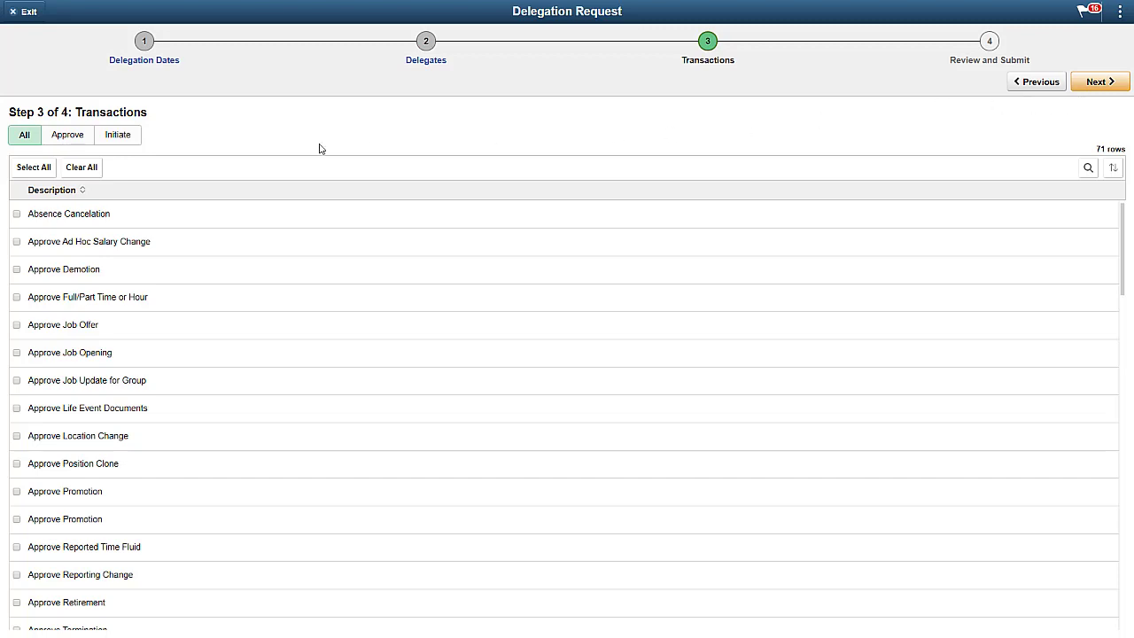
# - Filter to Approve transactions, select Approve Reported Time Fluid and Payment Request, then continue to review
pyautogui.click(78, 139)
pyautogui.click(15, 547)
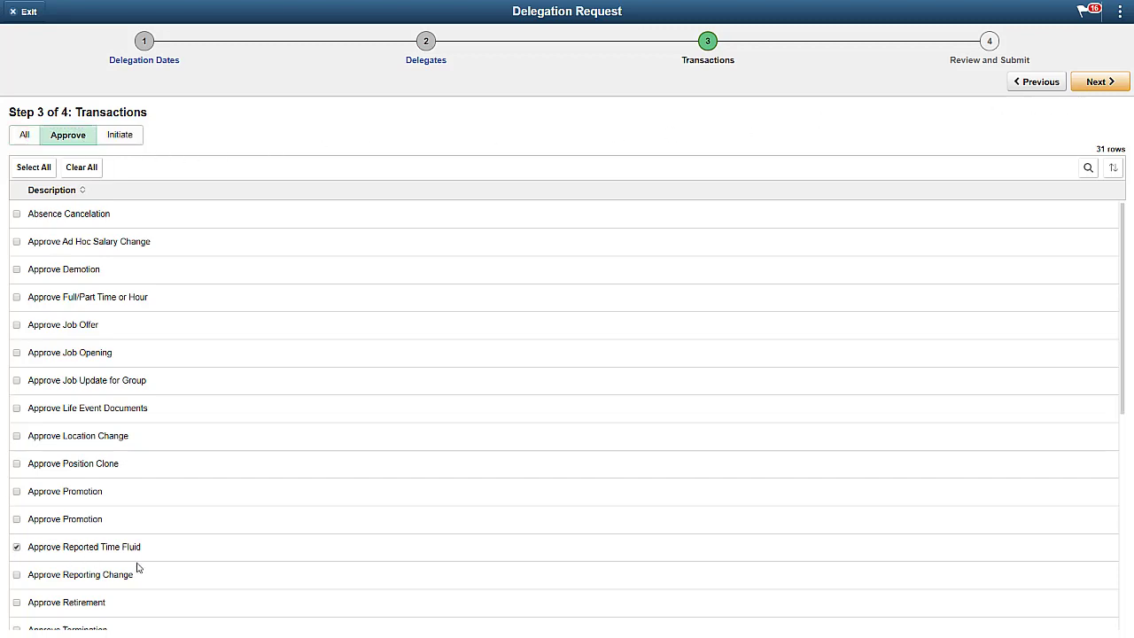
pyautogui.moveTo(1124, 418); pyautogui.dragTo(1128, 623)
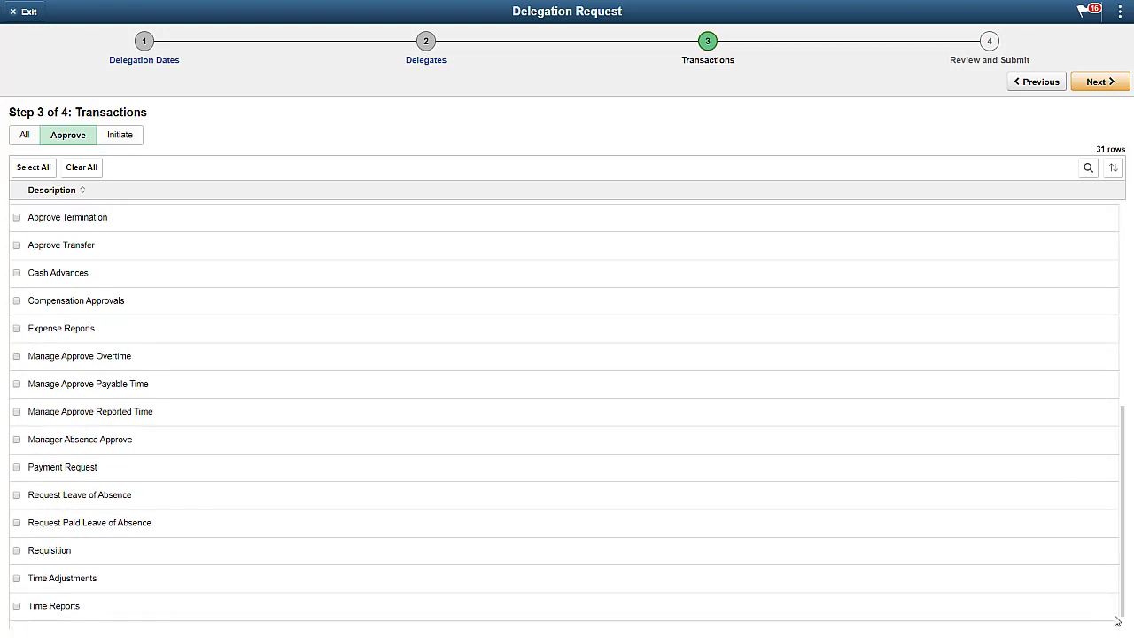
pyautogui.click(17, 468)
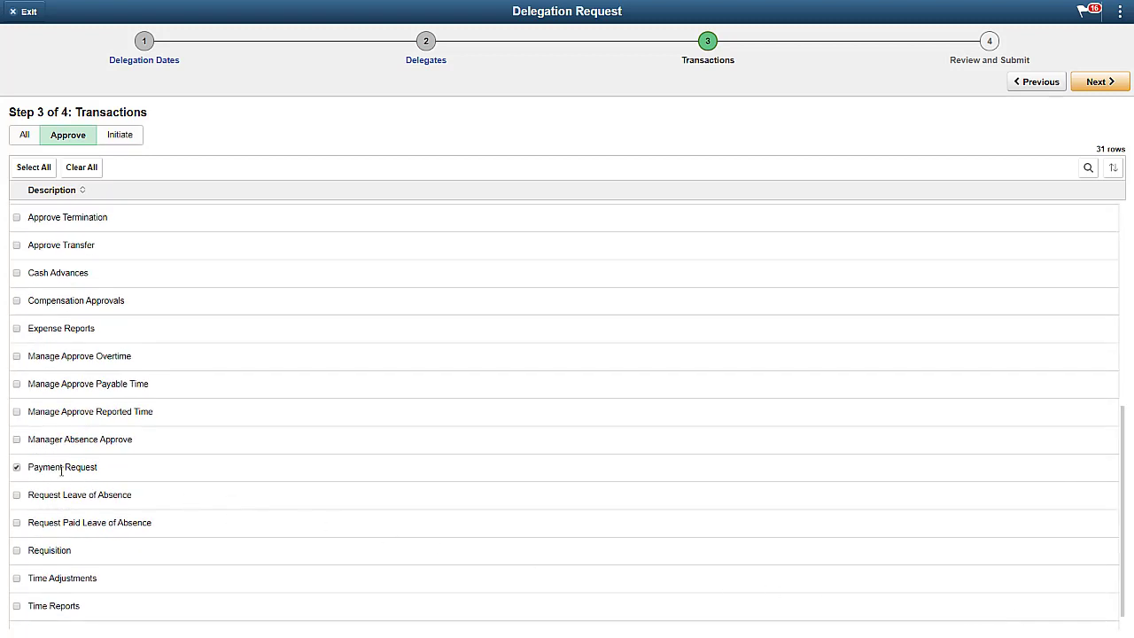
pyautogui.click(1091, 88)
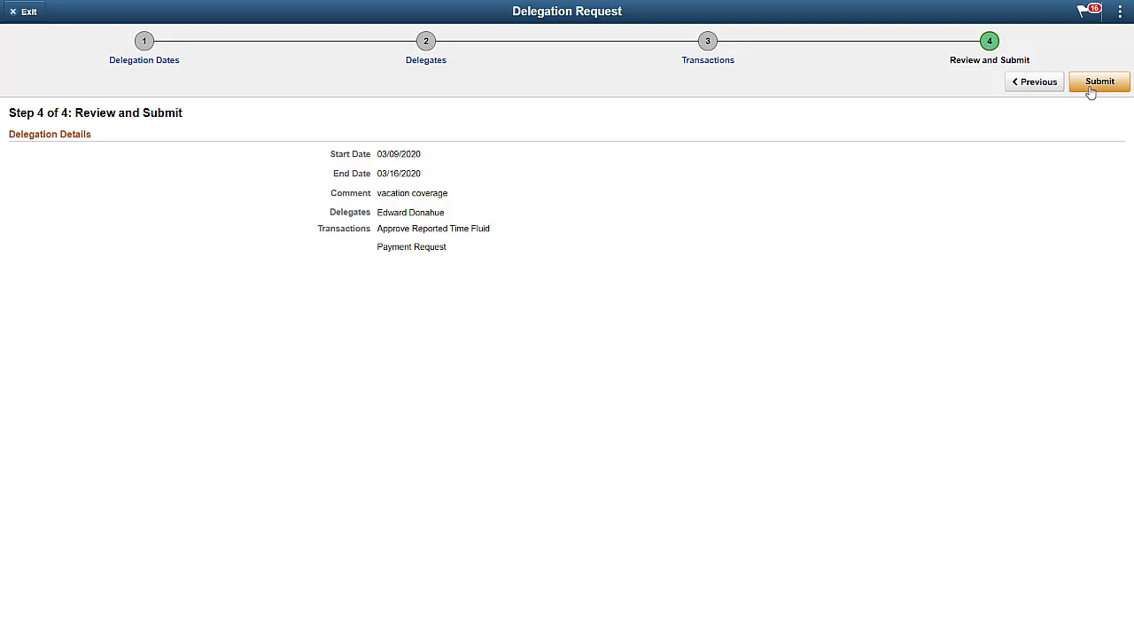
# - Submit the delegation request, check the Approvals page actions, and return to the Manager Self Service homepage
pyautogui.click(1098, 82)
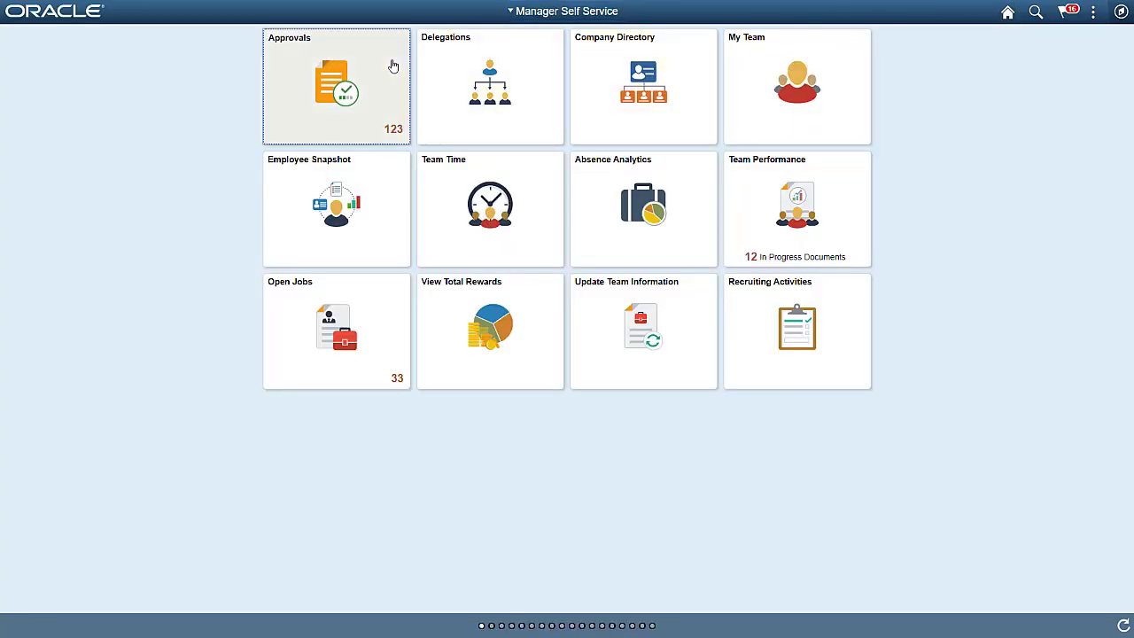
pyautogui.click(393, 66)
pyautogui.click(1096, 14)
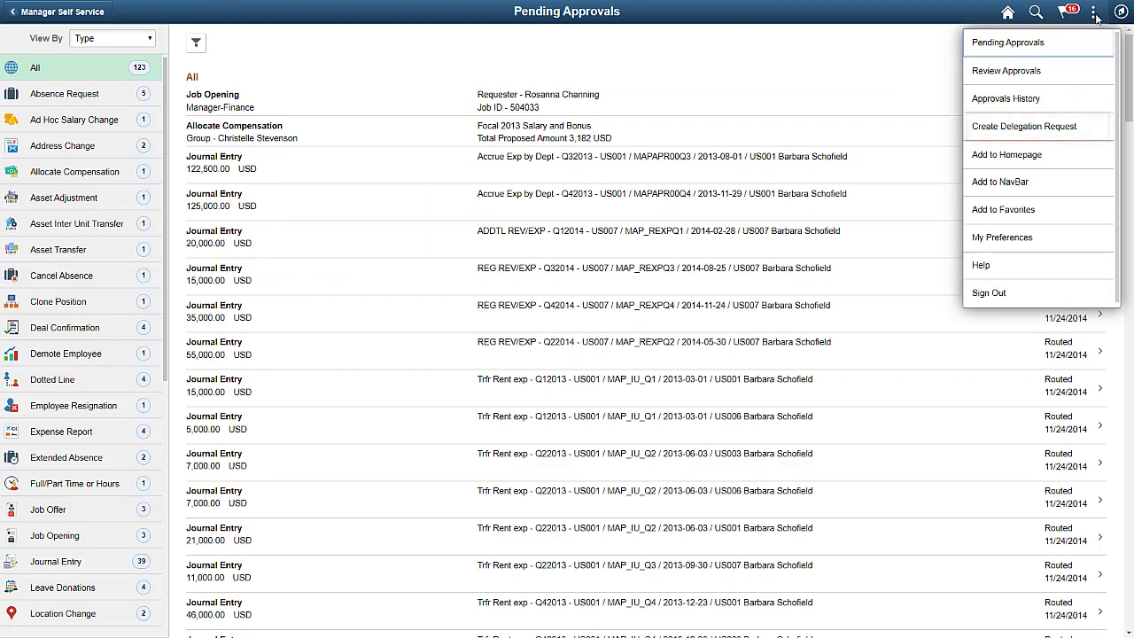
pyautogui.click(1007, 14)
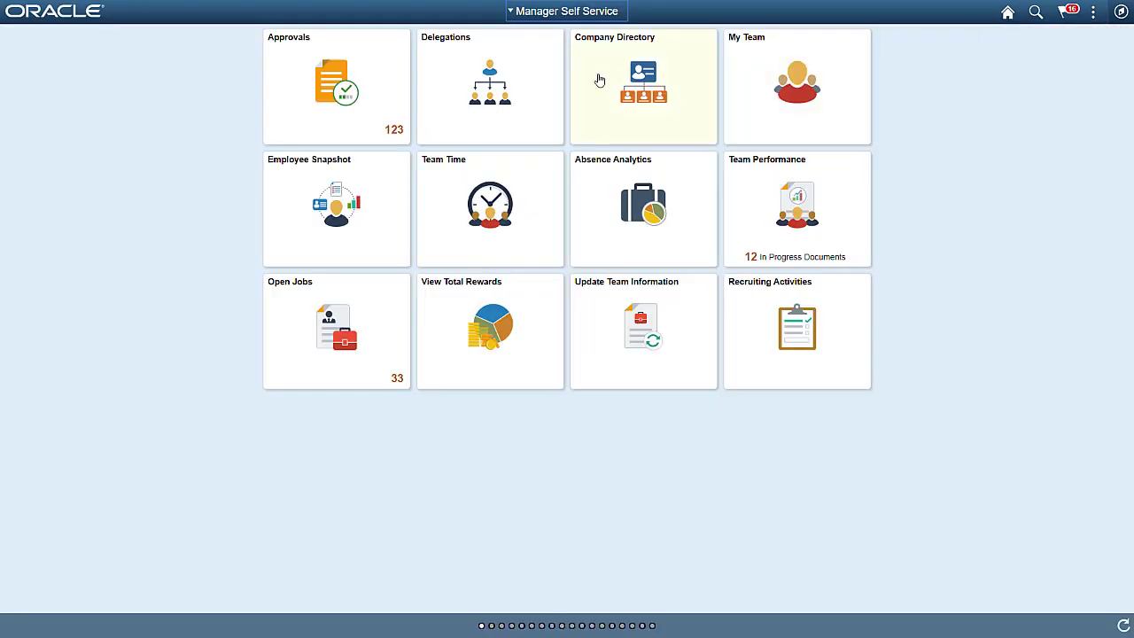
pyautogui.click(550, 71)
# - Review My Delegates, then open My Delegated Authorities and select the submitted Payment Request
pyautogui.click(549, 70)
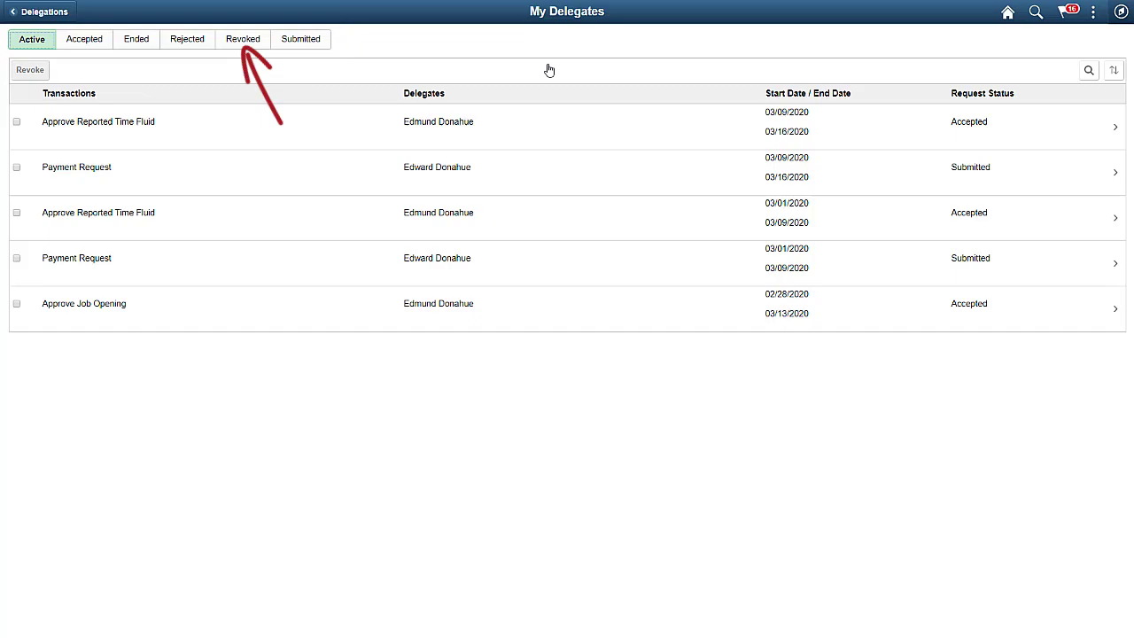
pyautogui.click(22, 12)
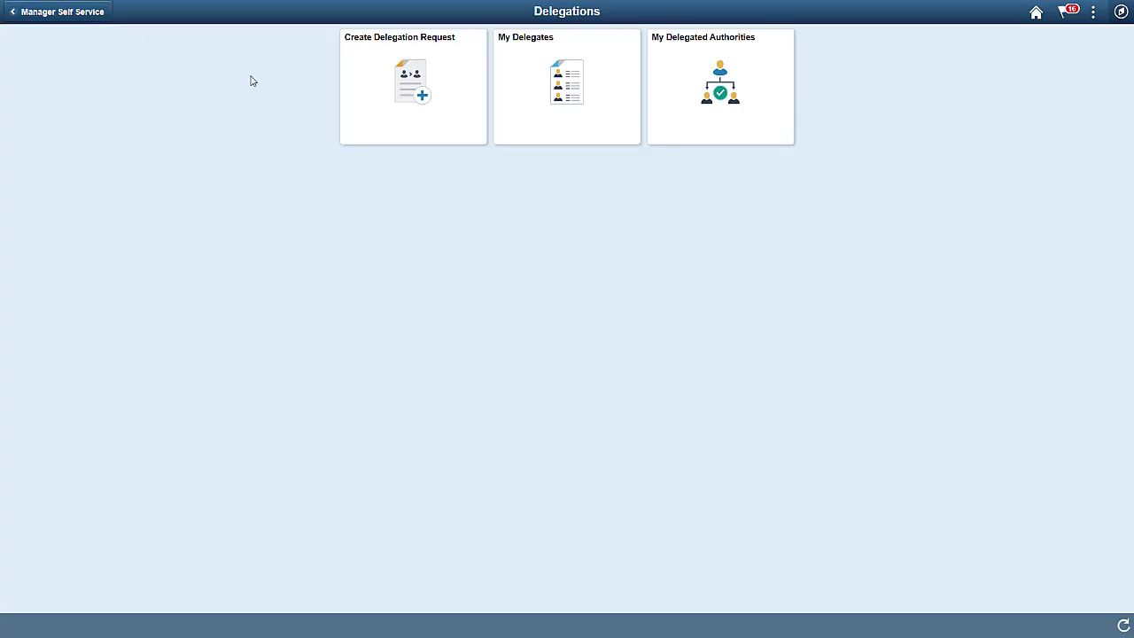
pyautogui.click(669, 133)
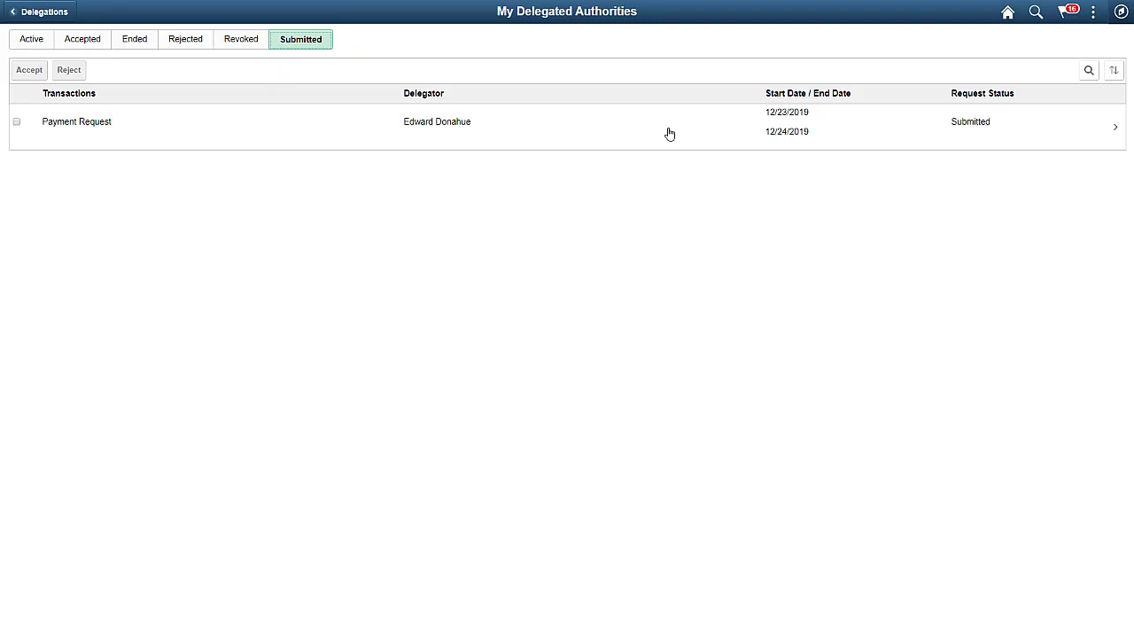
pyautogui.click(17, 124)
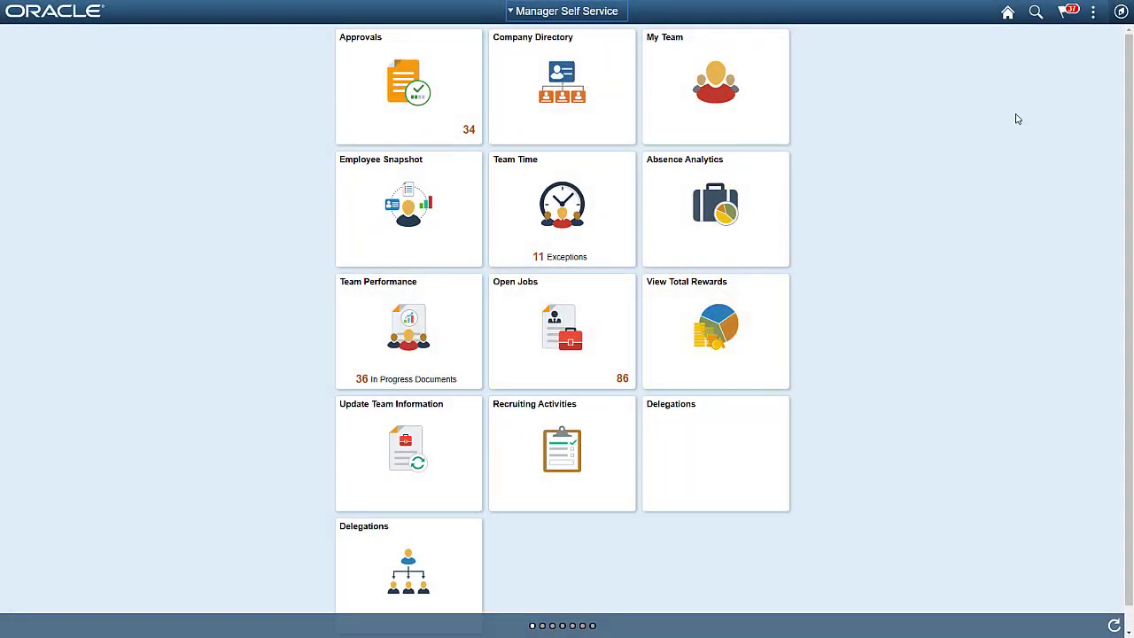
# - Open Enterprise Components > Delegation > Installation Settings and review its Configure Application details
pyautogui.click(1121, 11)
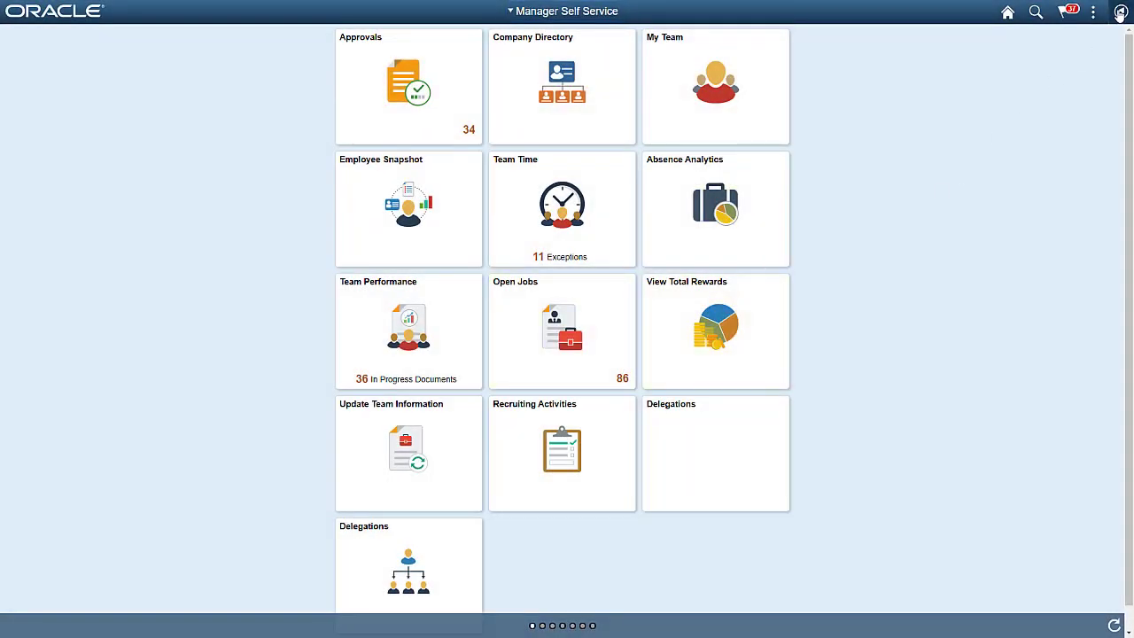
pyautogui.click(1115, 202)
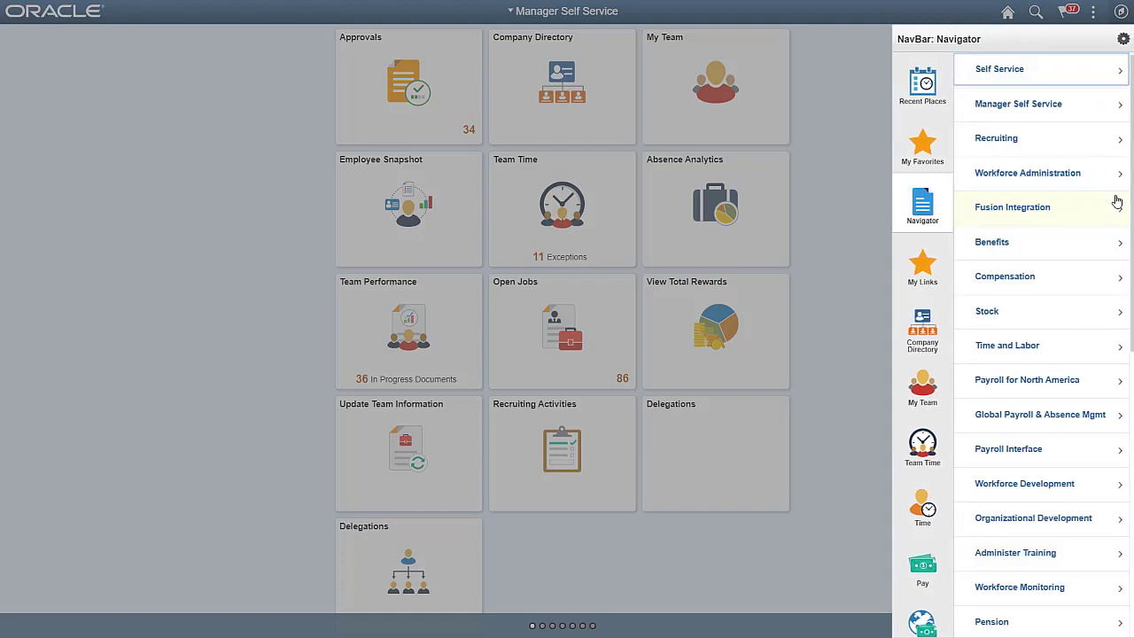
pyautogui.scroll(-3, 1117, 443)
pyautogui.scroll(-2, 1118, 469)
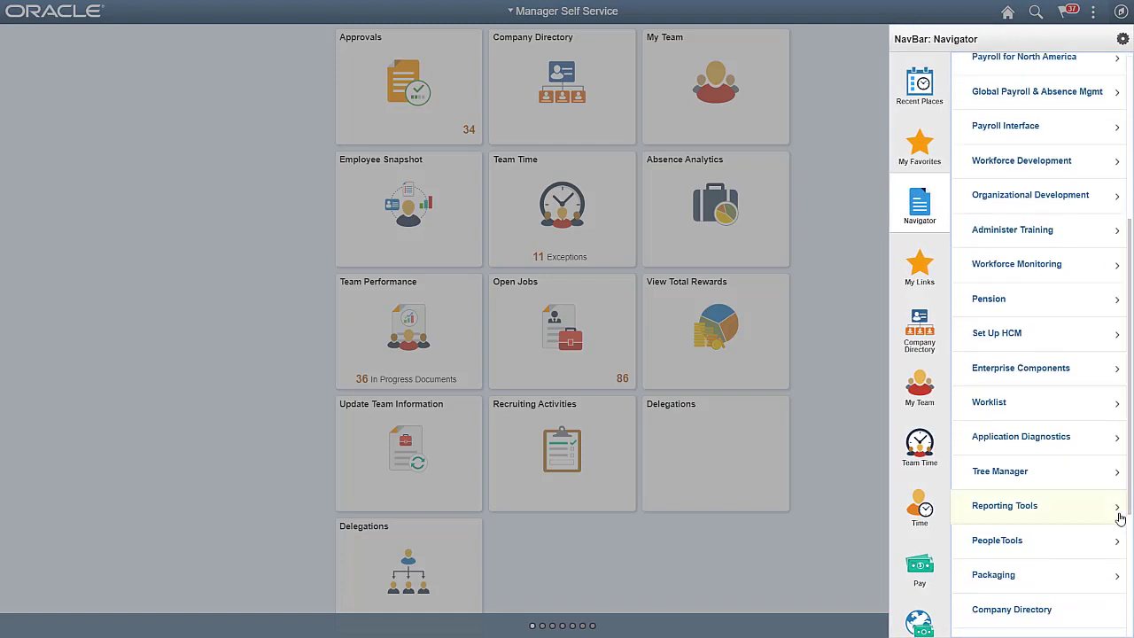
pyautogui.click(1094, 375)
pyautogui.click(1092, 409)
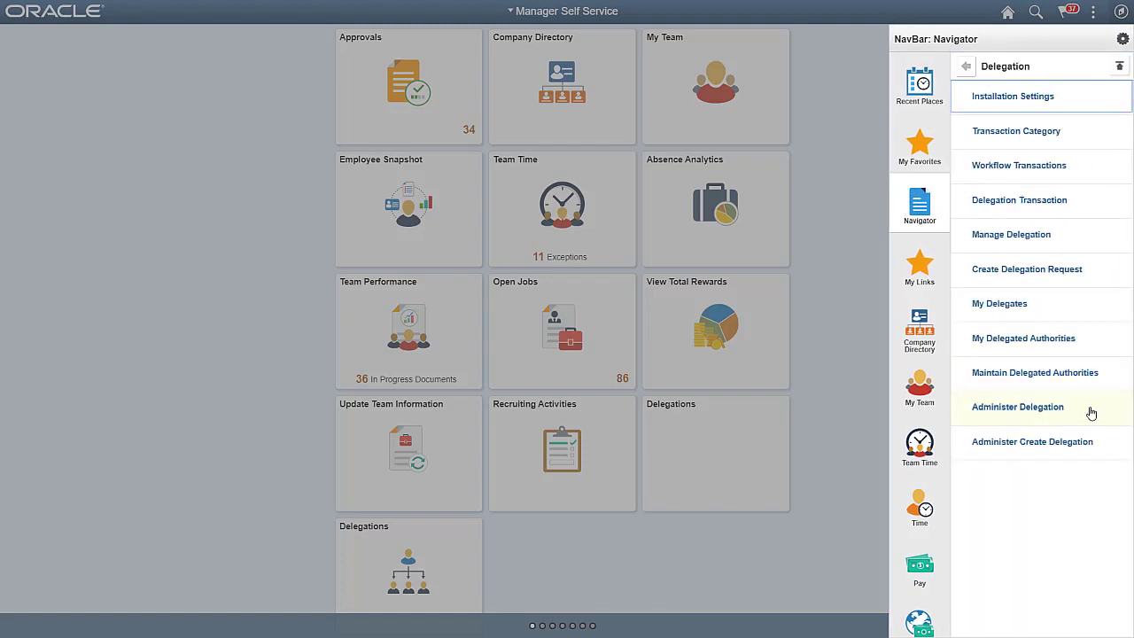
pyautogui.click(1112, 97)
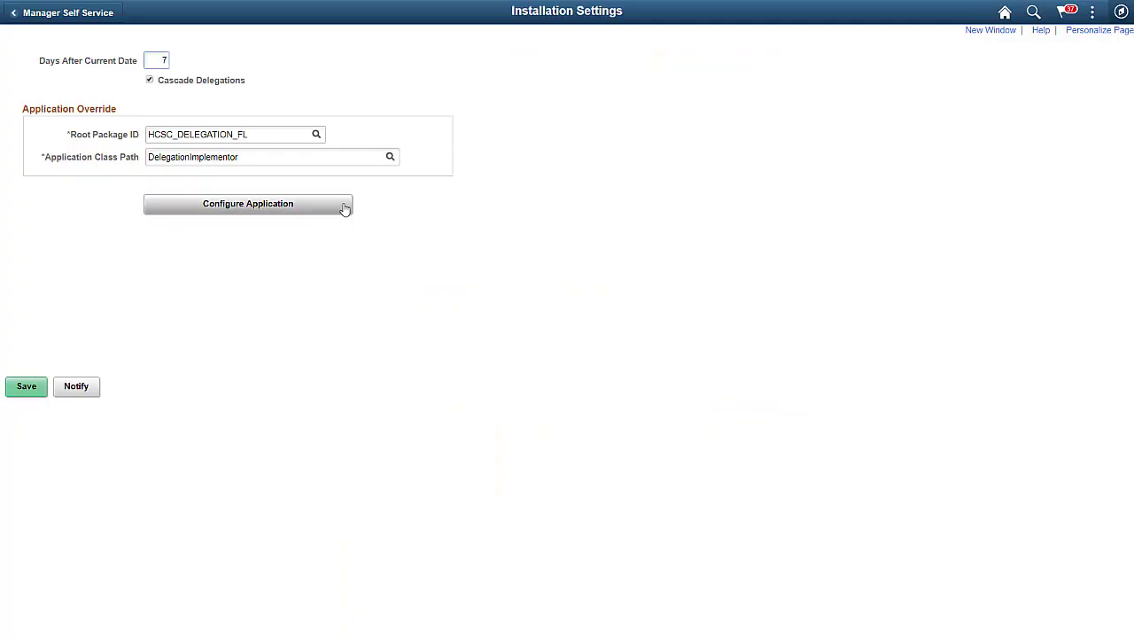
pyautogui.click(346, 206)
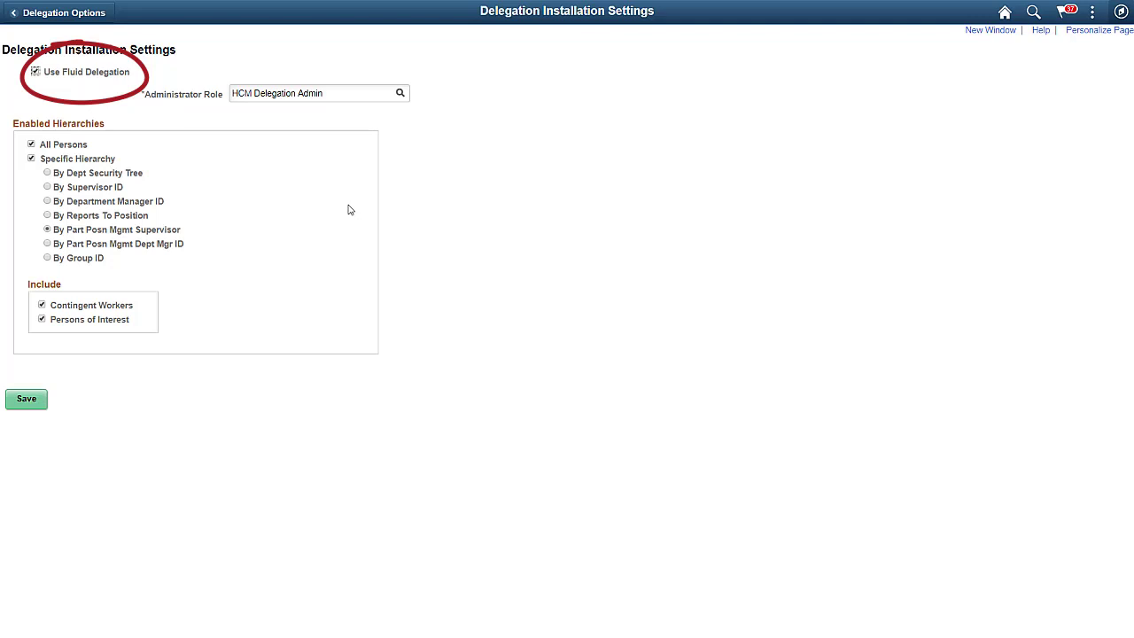
pyautogui.click(81, 14)
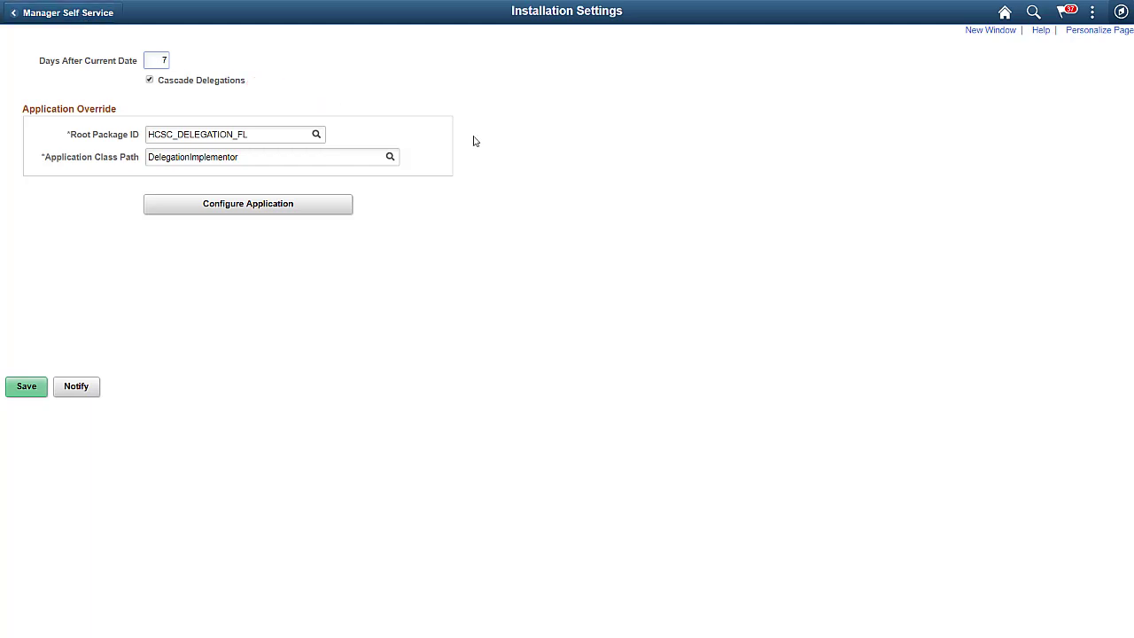
# - Open the AbsenceCancelation entry under Delegation > Delegation Transaction and inspect its configuration
pyautogui.click(1121, 13)
pyautogui.click(1109, 197)
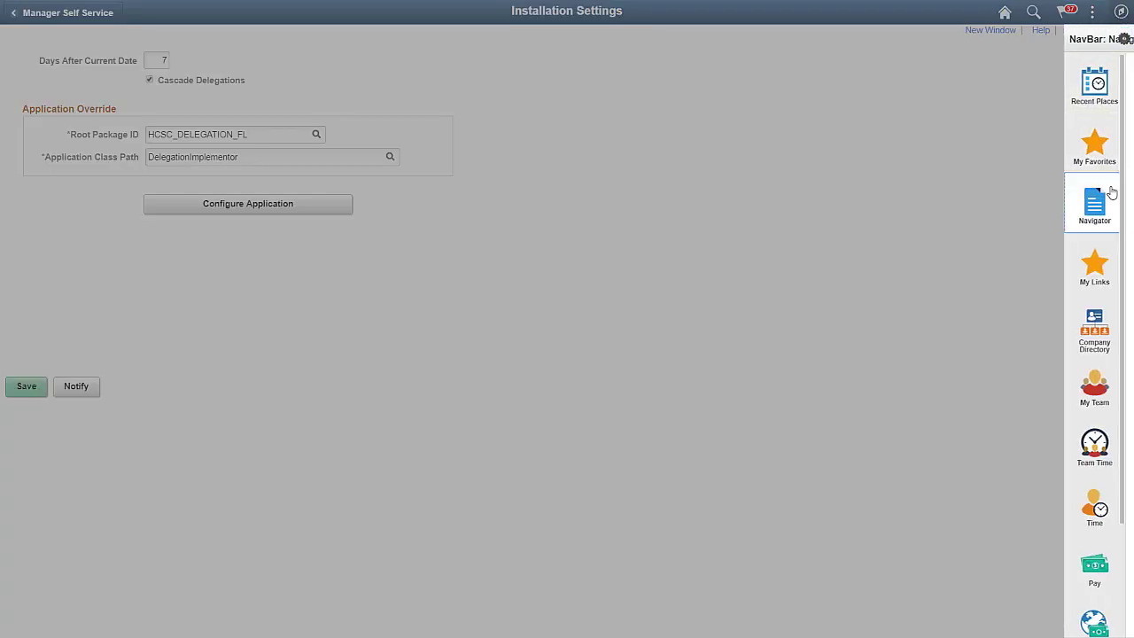
pyautogui.click(1068, 192)
pyautogui.click(28, 275)
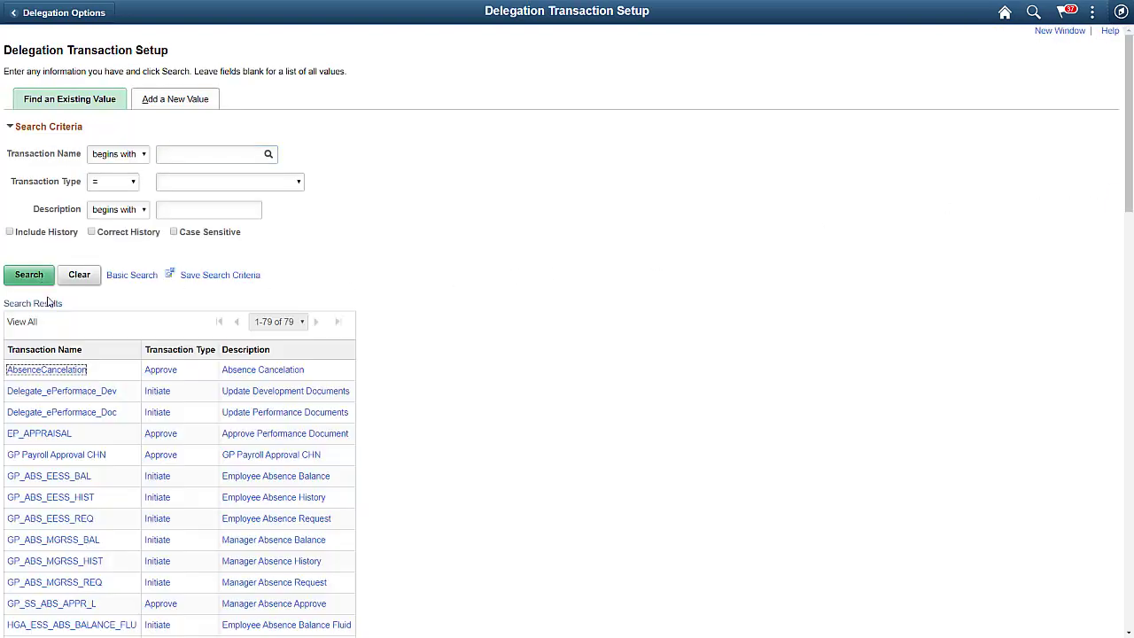
pyautogui.click(74, 371)
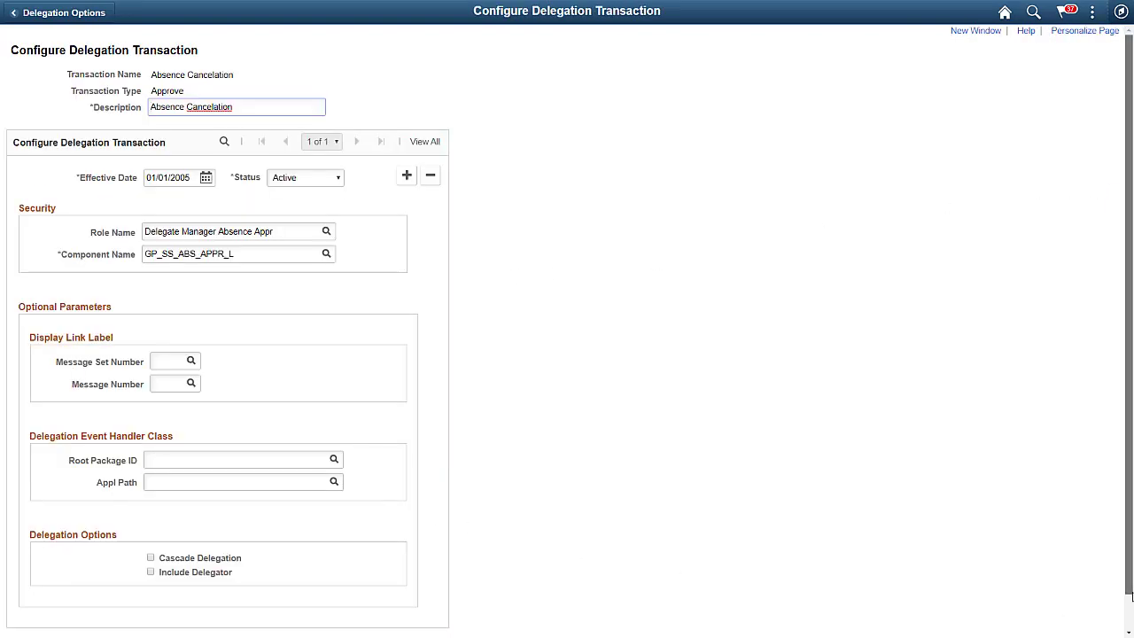
pyautogui.scroll(-1, 1102, 607)
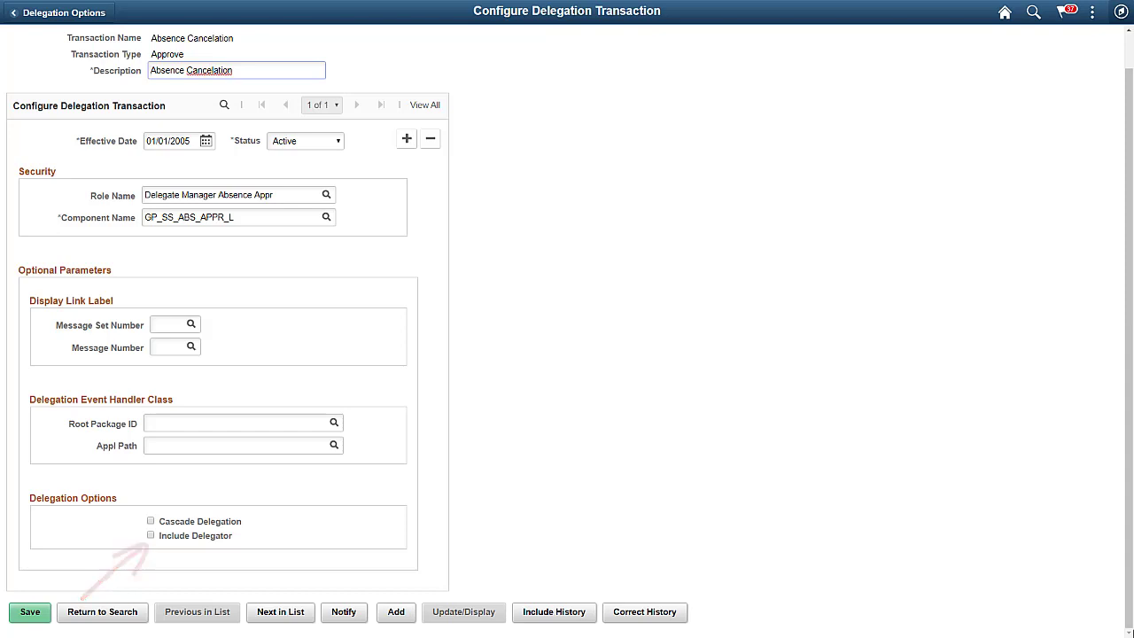
# - Go to the Delegation > Administer Delegation page
pyautogui.click(1120, 13)
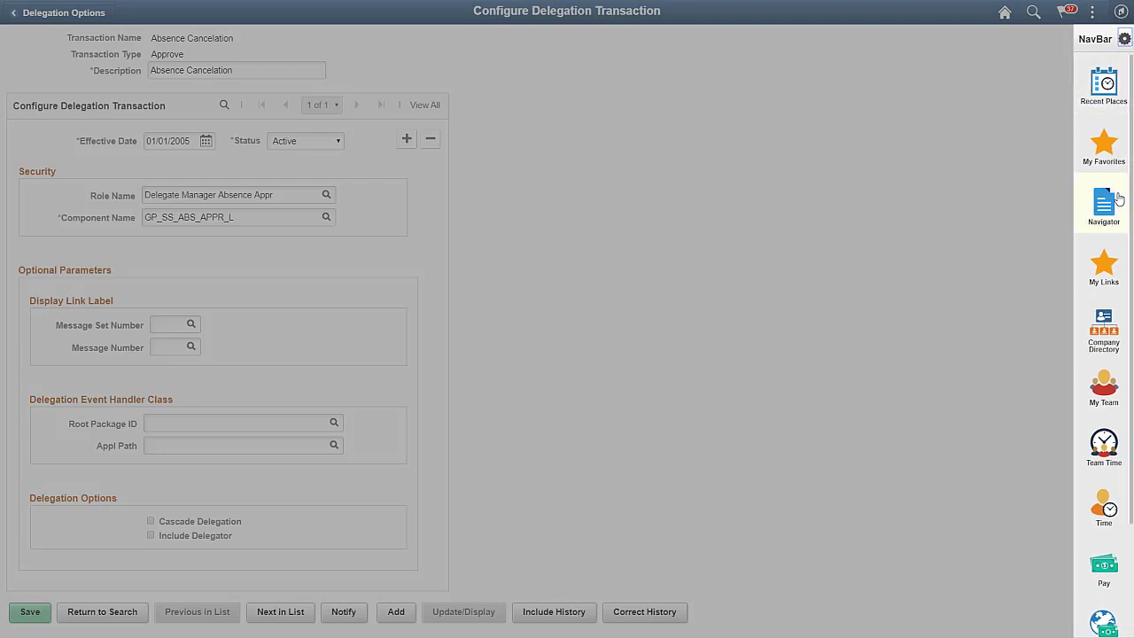
pyautogui.click(1113, 205)
pyautogui.click(1083, 409)
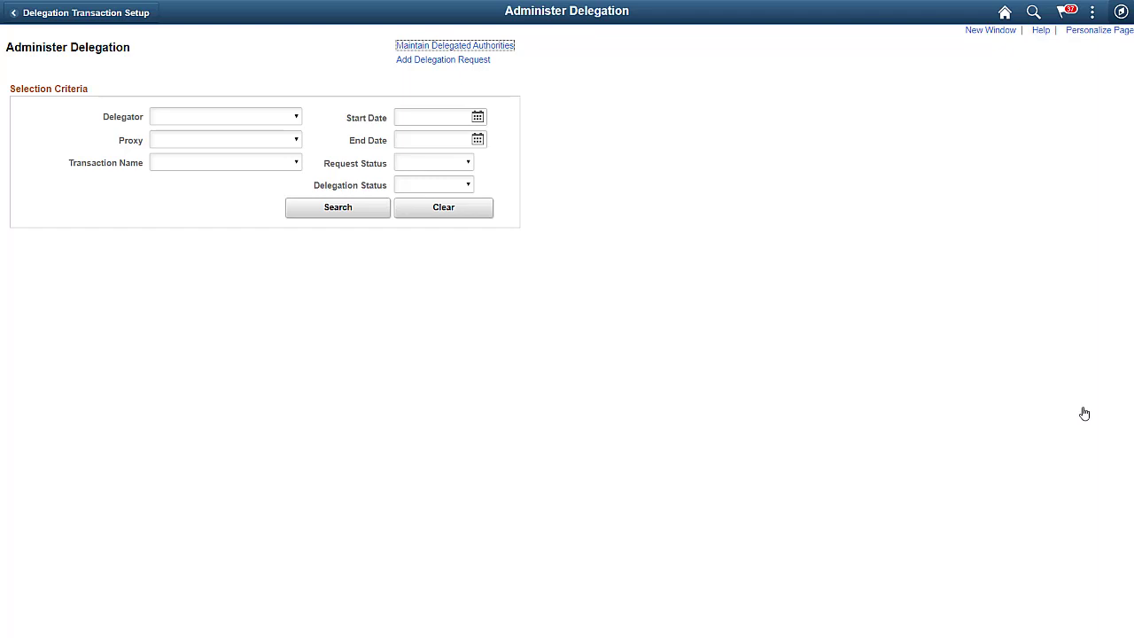
# - Search for existing delegations filtered by a chosen delegator
pyautogui.click(292, 117)
pyautogui.click(227, 174)
pyautogui.click(296, 209)
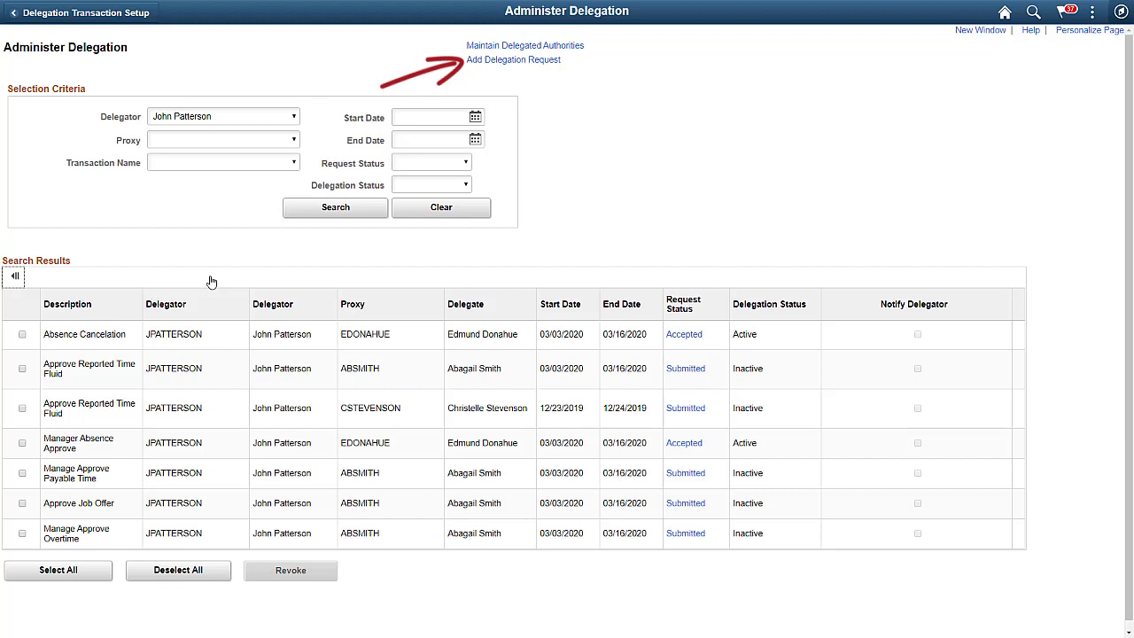
# - Start a new delegation request and enter the delegator's user ID
pyautogui.click(476, 68)
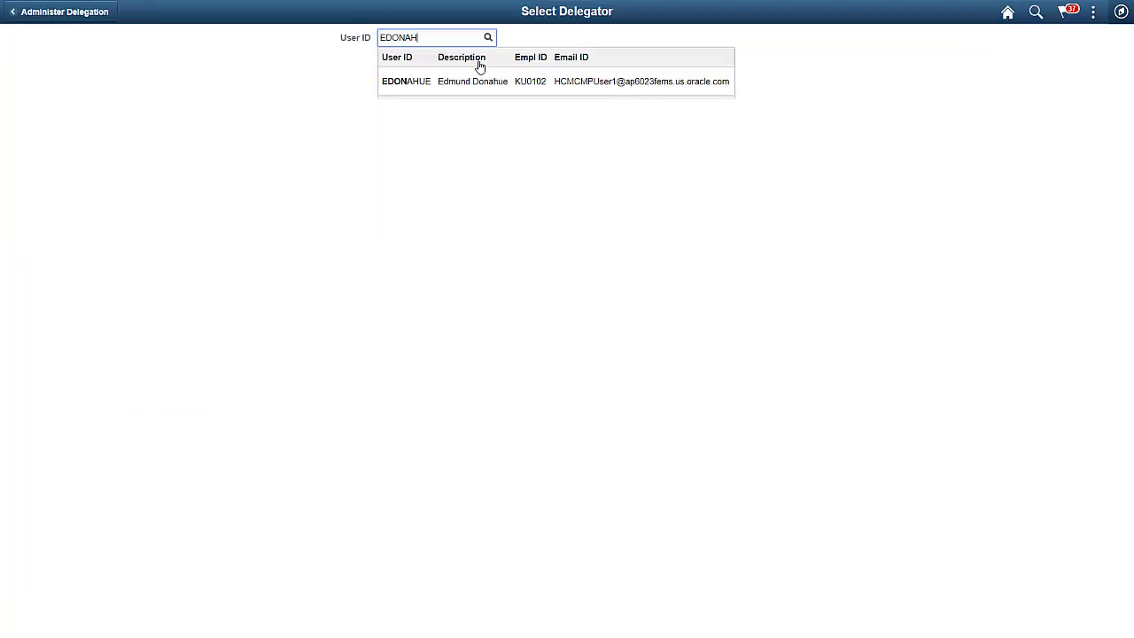
pyautogui.click(448, 82)
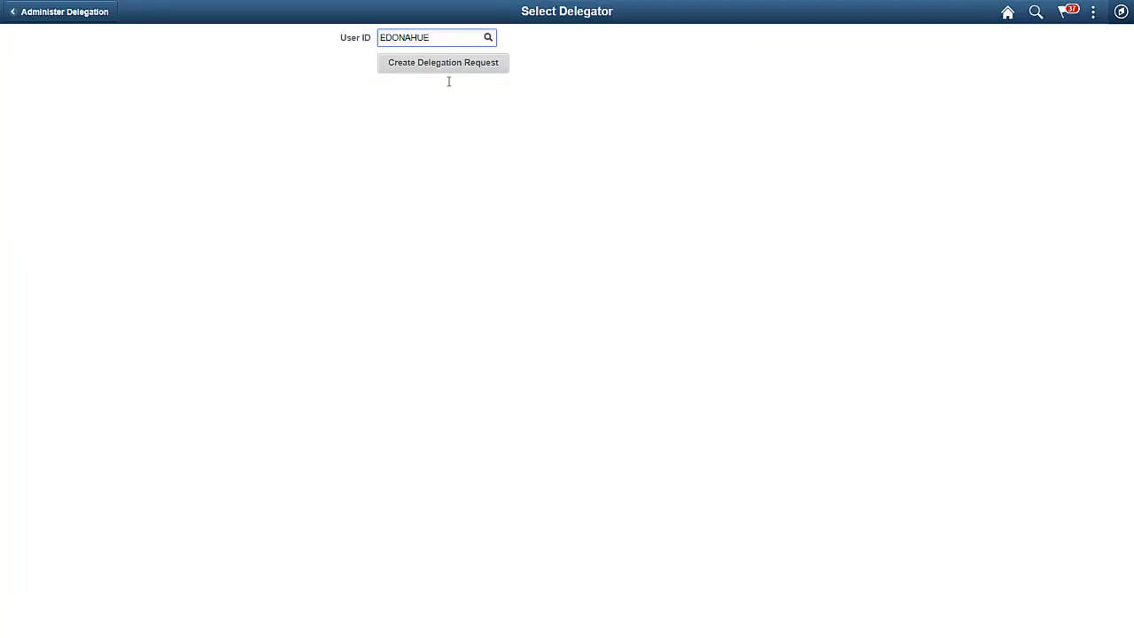